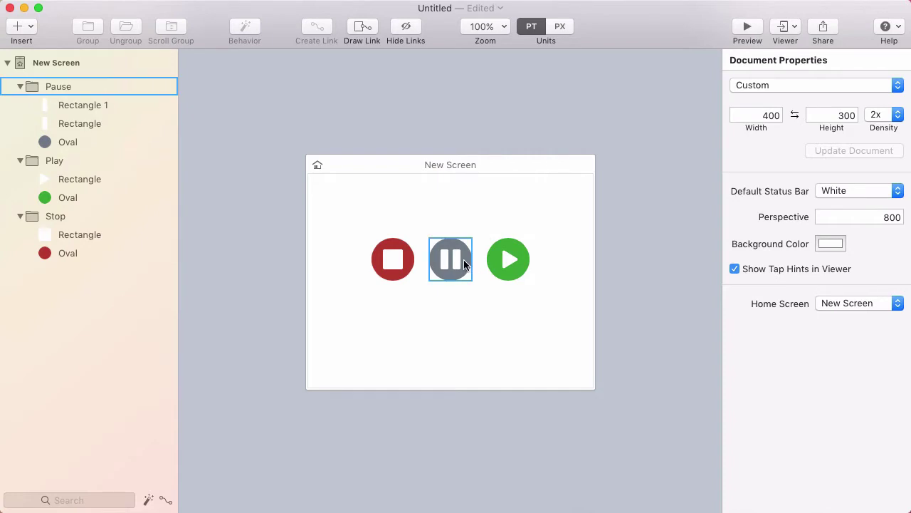
# - Shrink the Play button group to 28×28 and the Stop button group to a small square
pyautogui.click(463, 260)
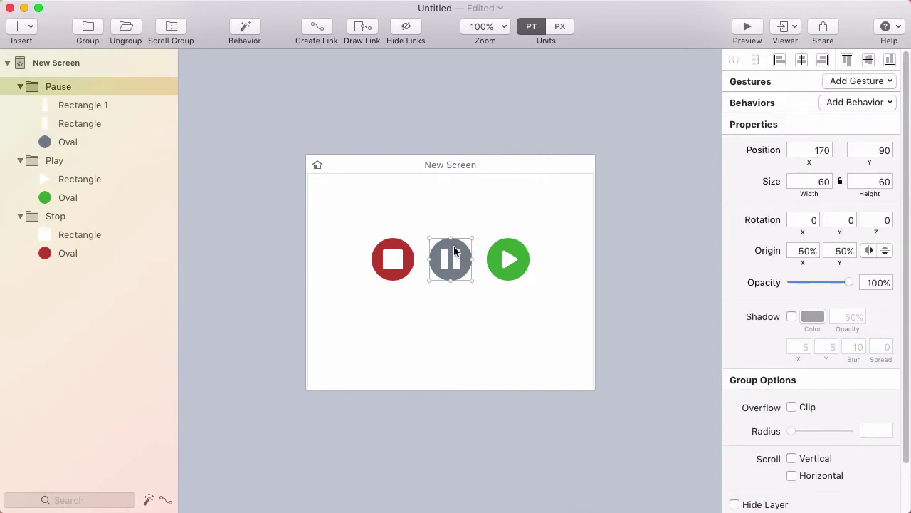
pyautogui.click(499, 263)
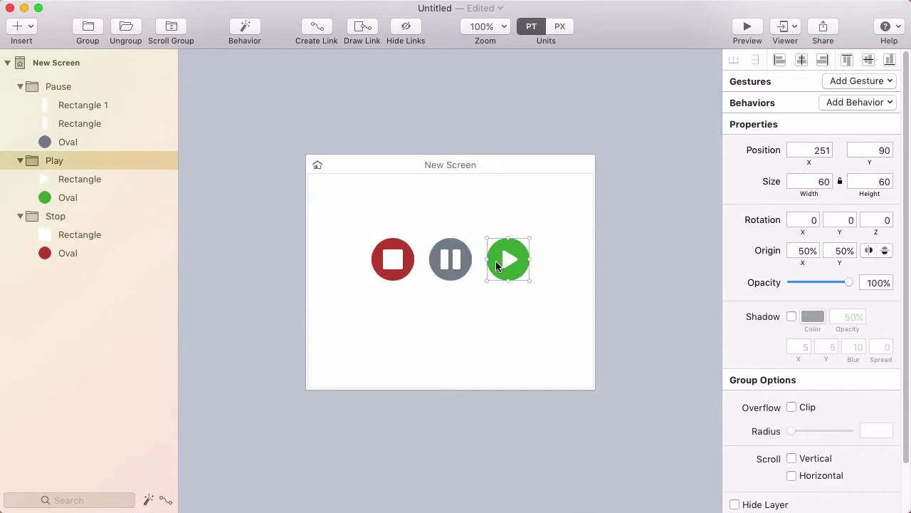
pyautogui.click(811, 182)
pyautogui.press('Tab')
pyautogui.click(514, 216)
pyautogui.click(503, 257)
pyautogui.moveTo(529, 239); pyautogui.dragTo(521, 252)
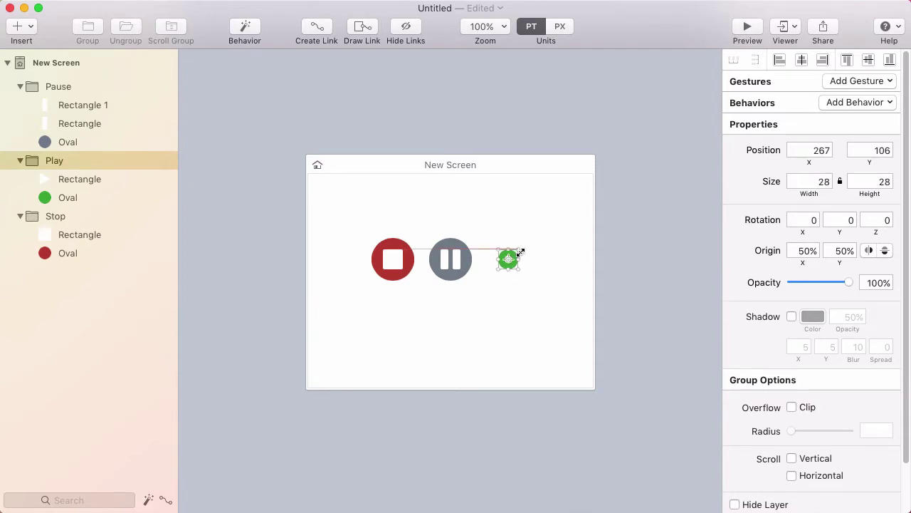
pyautogui.click(570, 251)
pyautogui.click(393, 258)
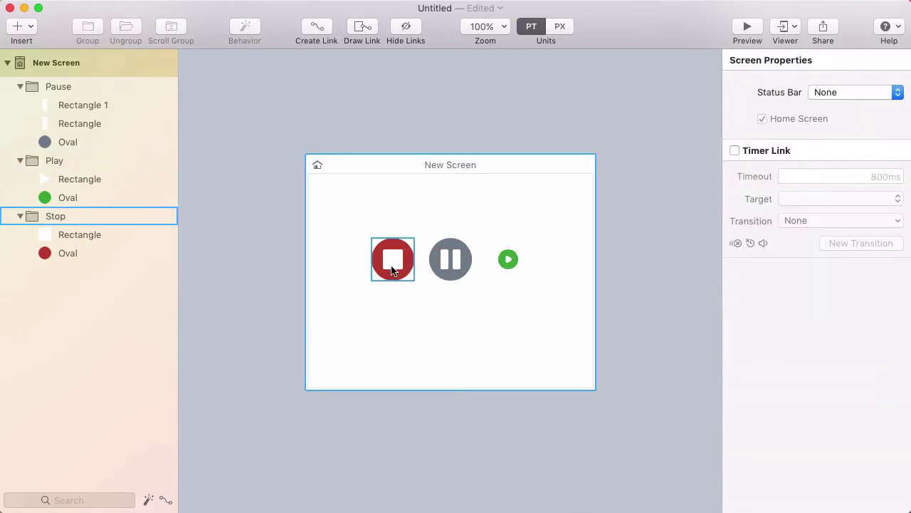
pyautogui.moveTo(414, 238); pyautogui.dragTo(433, 260)
pyautogui.click(410, 212)
# - Tuck Play and Stop behind Pause and set both to 0% opacity
pyautogui.click(393, 259)
pyautogui.click(499, 260)
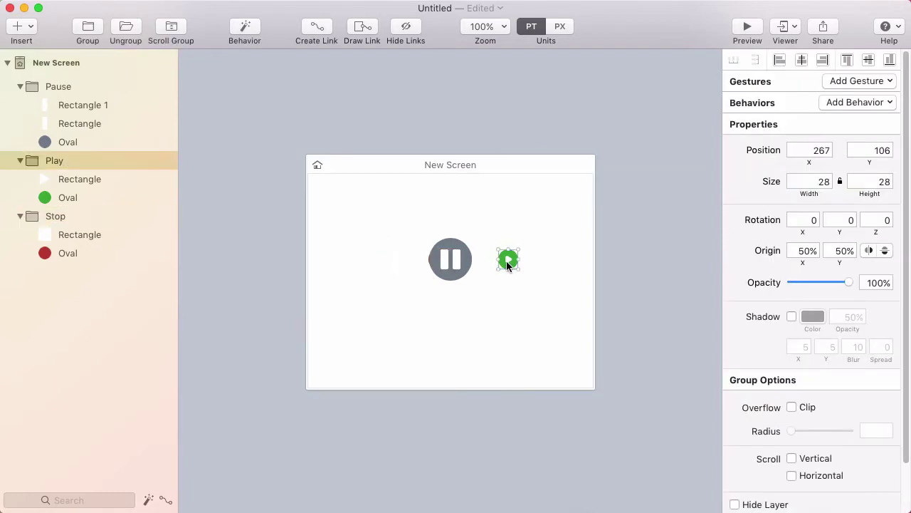
pyautogui.moveTo(499, 260); pyautogui.dragTo(463, 260)
pyautogui.click(33, 217)
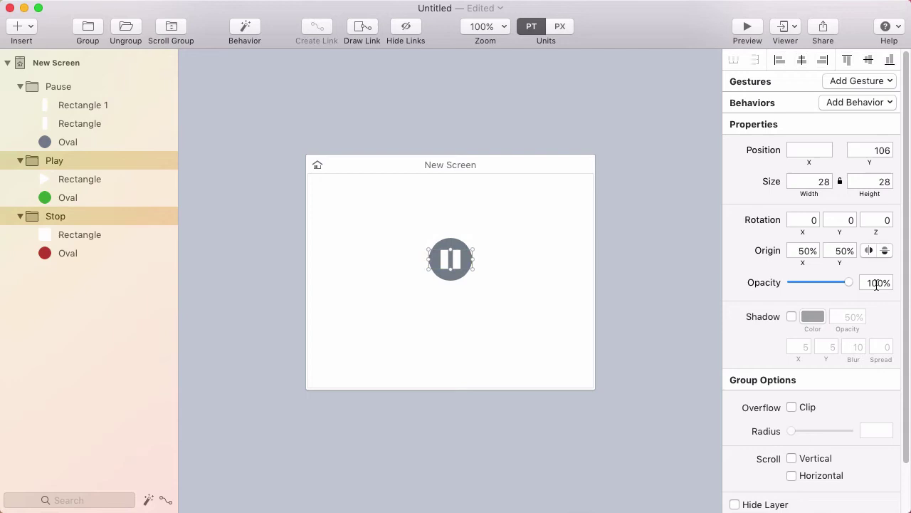
pyautogui.moveTo(848, 283); pyautogui.dragTo(812, 285)
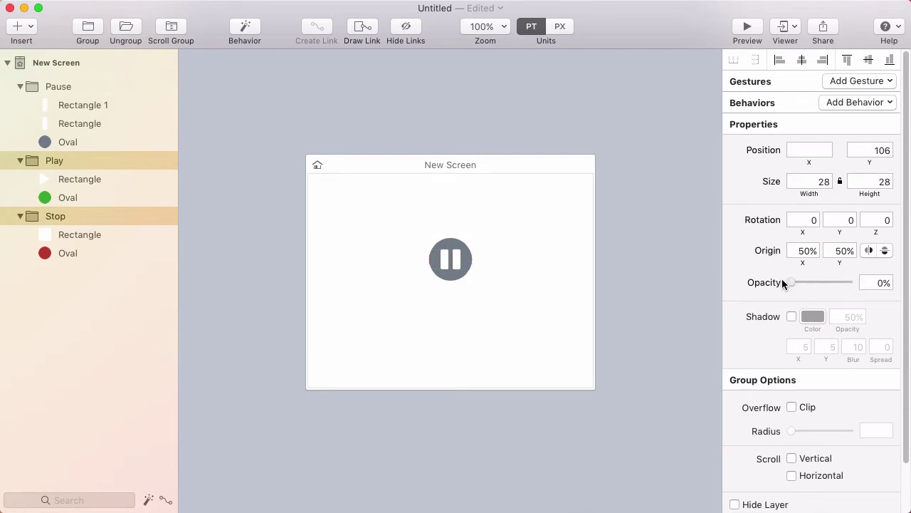
pyautogui.click(487, 210)
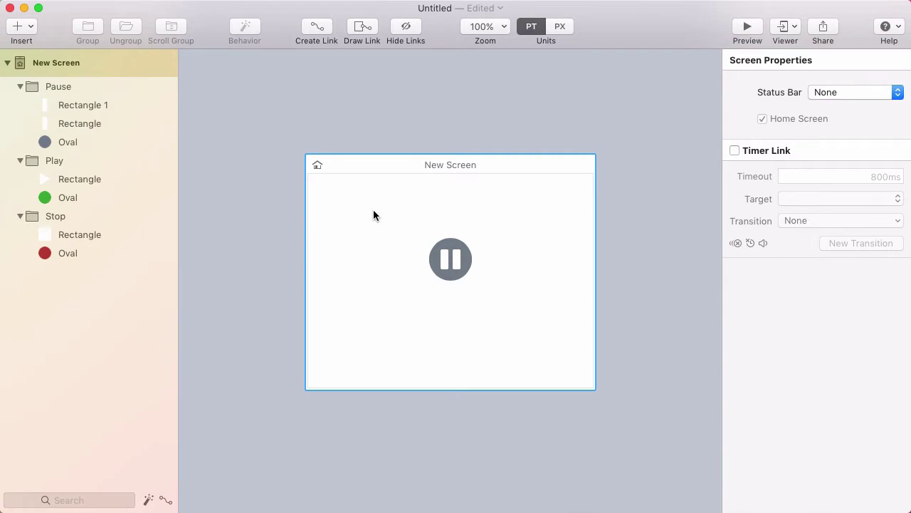
# - Group Pause, Play and Stop into behavior New Group 1 in the Behavior Designer, showing the Initial state
pyautogui.moveTo(371, 208); pyautogui.dragTo(508, 305)
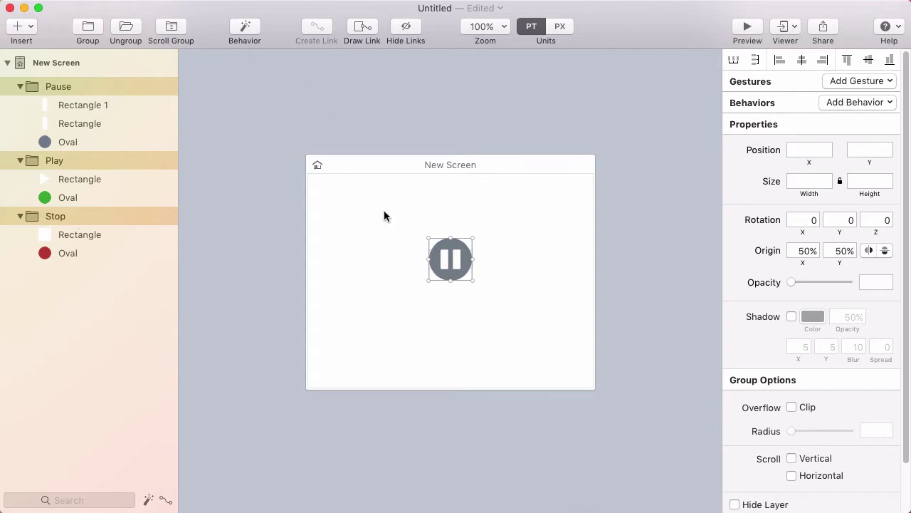
pyautogui.click(250, 31)
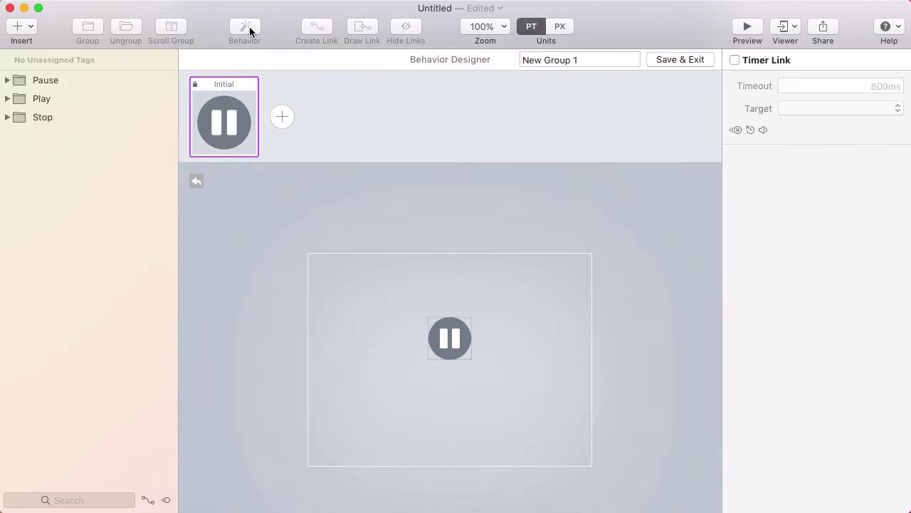
pyautogui.moveTo(404, 287); pyautogui.dragTo(401, 255)
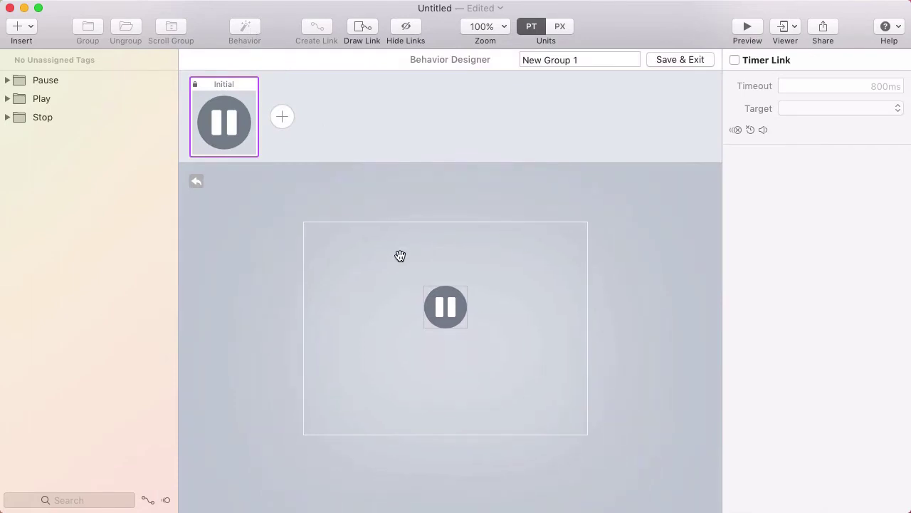
pyautogui.click(438, 302)
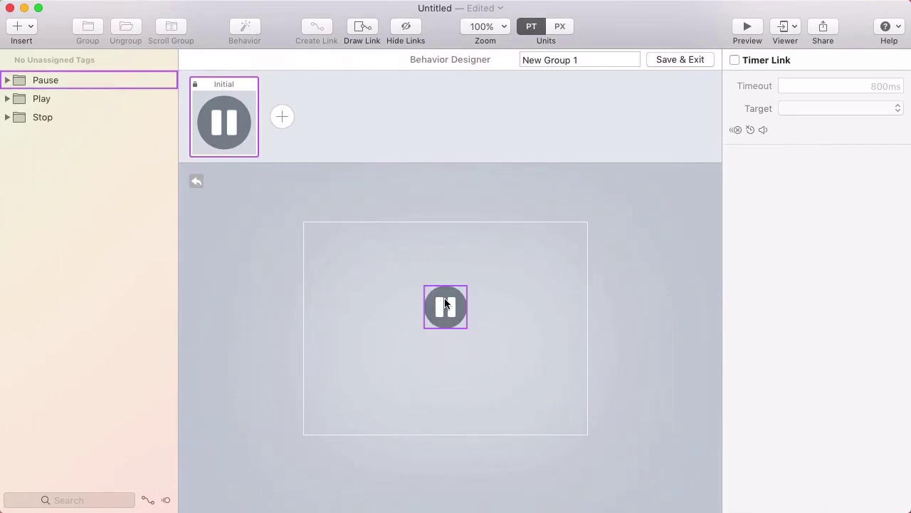
pyautogui.click(297, 167)
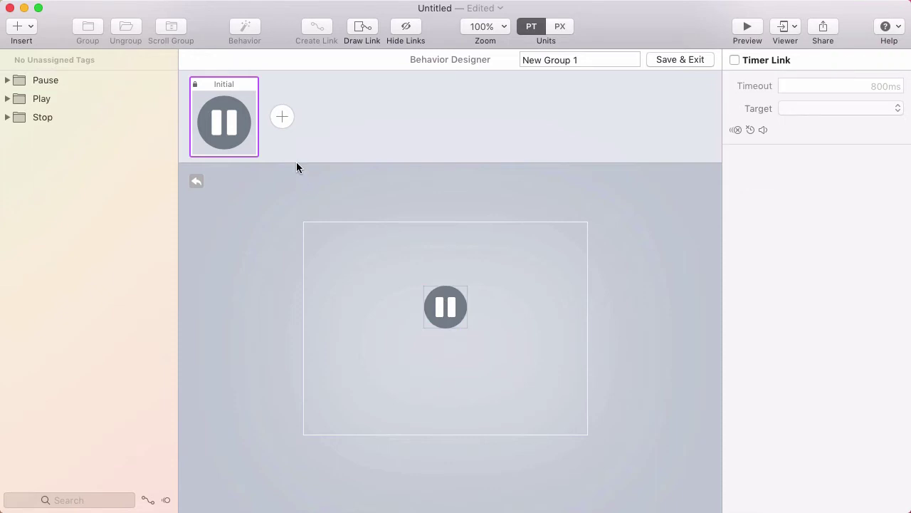
# - Add a New State and move Play right, at 100% opacity and 60×60
pyautogui.click(283, 116)
pyautogui.click(60, 98)
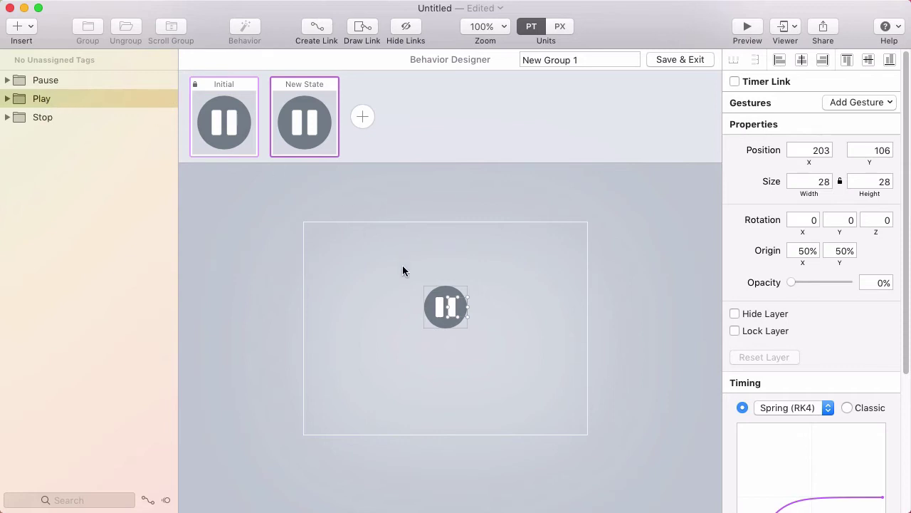
pyautogui.hotkey('shift', 'Right')
pyautogui.hotkey('shift', 'Right')
pyautogui.hotkey('shift', 'Right')
pyautogui.hotkey('shift', 'Right')
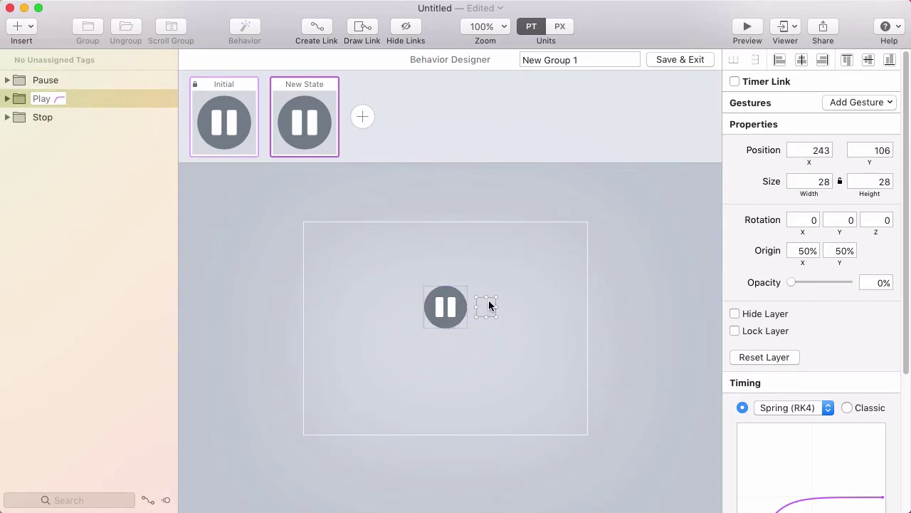
pyautogui.moveTo(793, 282); pyautogui.dragTo(851, 283)
pyautogui.moveTo(496, 307); pyautogui.dragTo(518, 307)
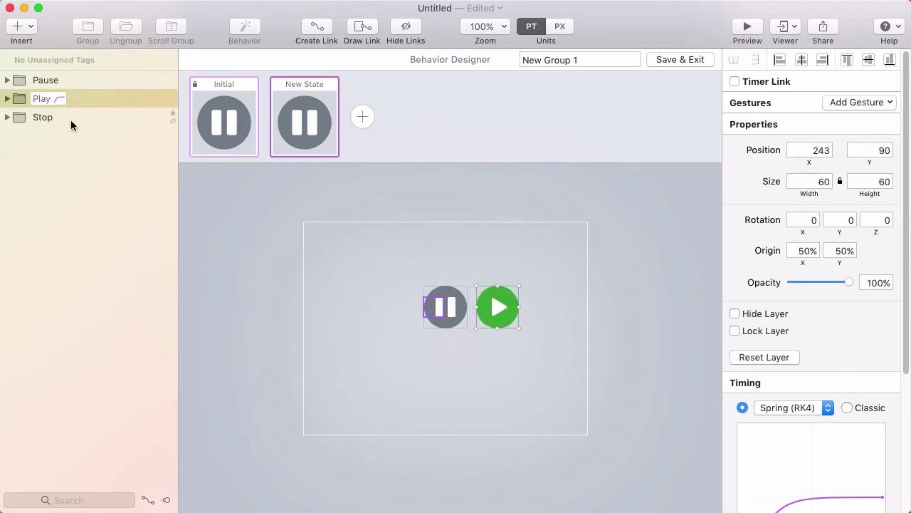
# - Move Stop left in New State at 100% opacity and 60×60, then realign Play beside Pause
pyautogui.click(68, 120)
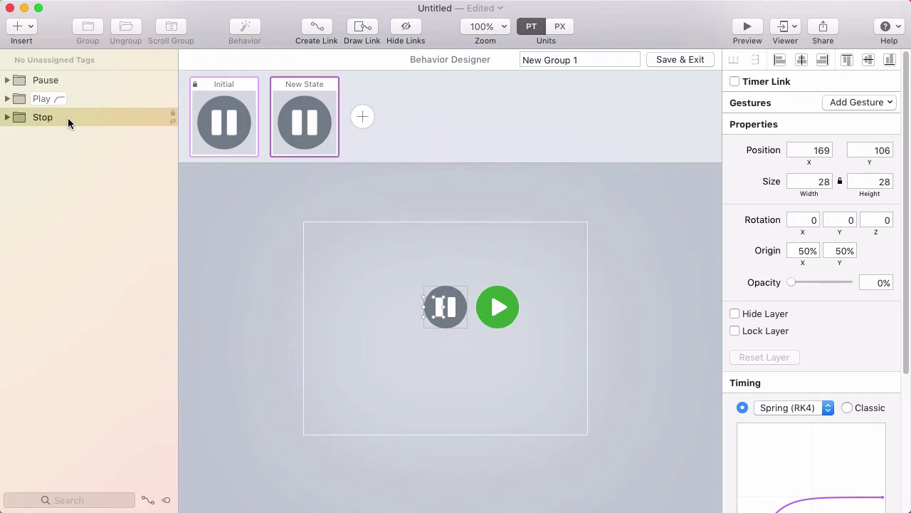
pyautogui.hotkey('shift', 'Left')
pyautogui.hotkey('shift', 'Left')
pyautogui.hotkey('shift', 'Left')
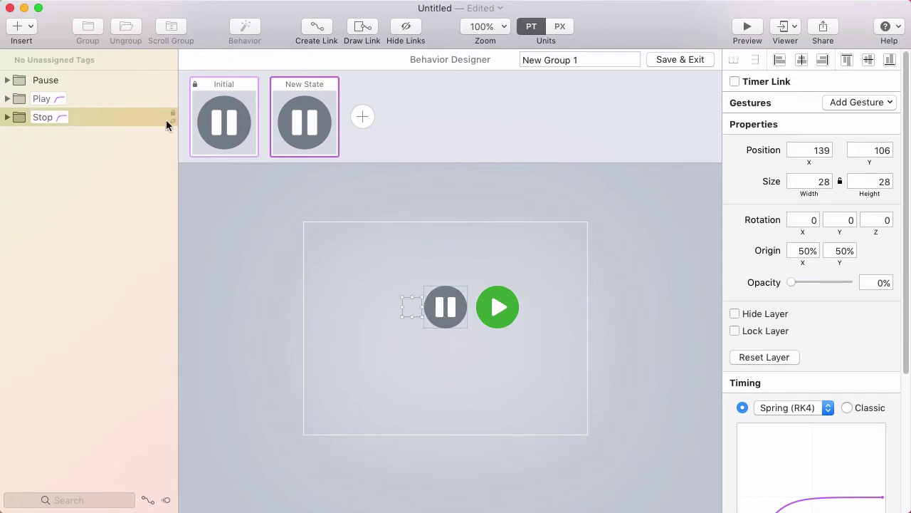
pyautogui.moveTo(792, 283); pyautogui.dragTo(879, 283)
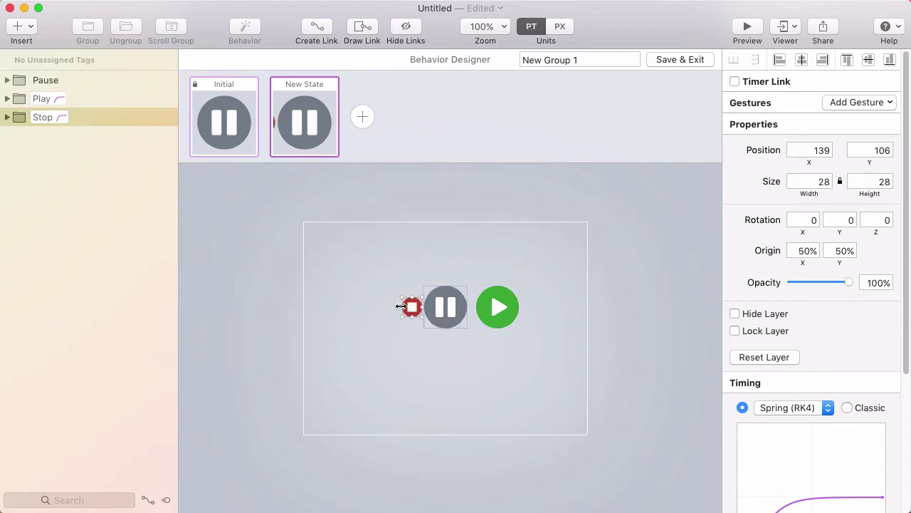
pyautogui.moveTo(401, 307)
pyautogui.mouseDown()
pyautogui.moveTo(379, 308)
pyautogui.moveTo(403, 306)
pyautogui.mouseUp()
pyautogui.click(408, 285)
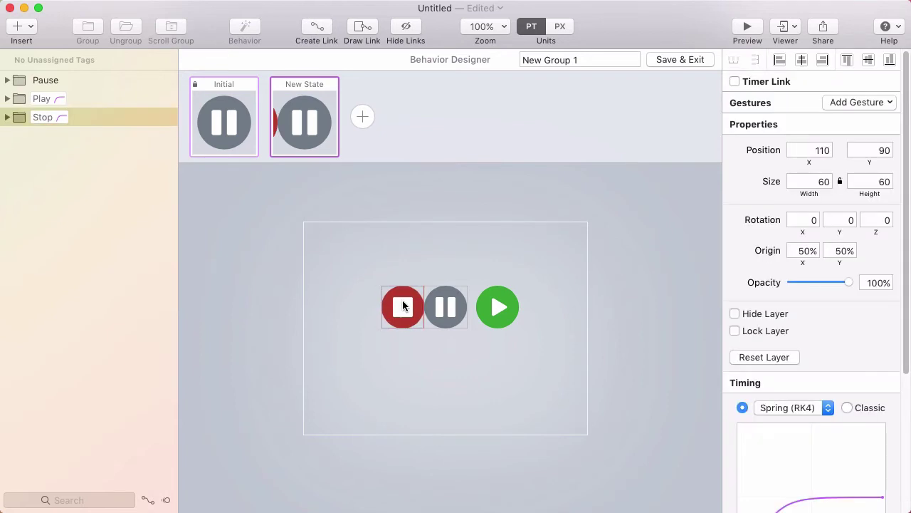
pyautogui.moveTo(498, 305); pyautogui.dragTo(497, 301)
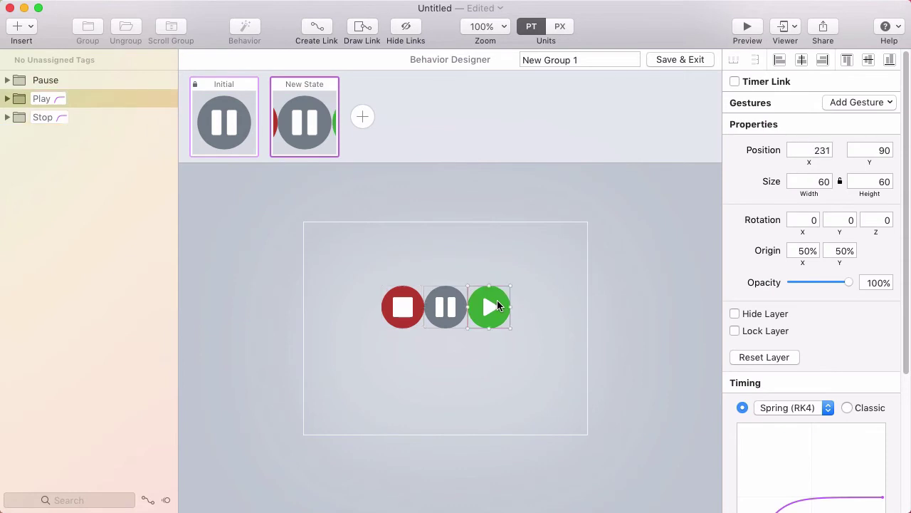
pyautogui.click(498, 277)
pyautogui.click(463, 302)
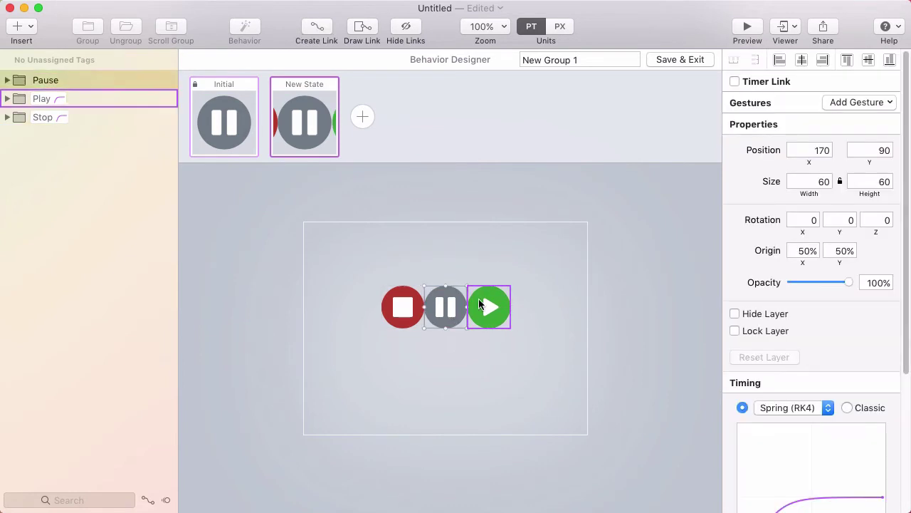
# - In New State, shrink Pause and fade it to 0% opacity, then slide Stop and Play together
pyautogui.moveTo(467, 286); pyautogui.dragTo(455, 302)
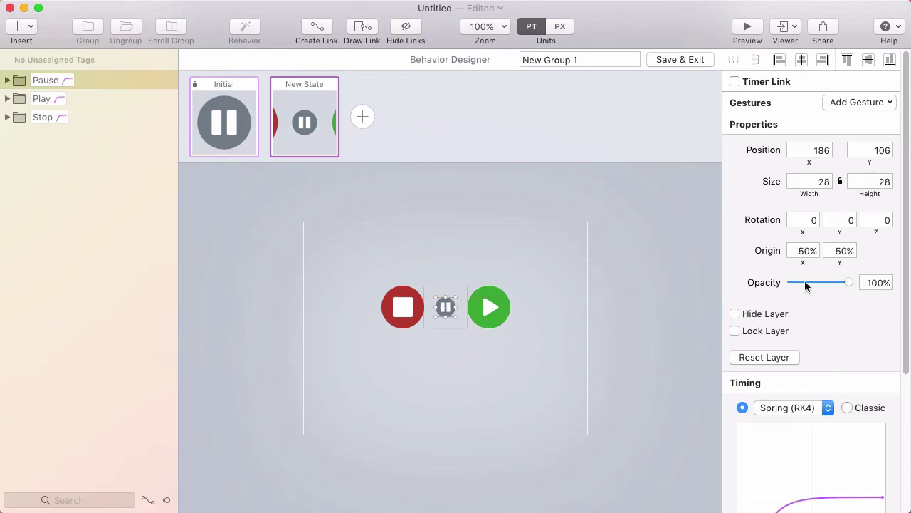
pyautogui.moveTo(848, 282); pyautogui.dragTo(765, 283)
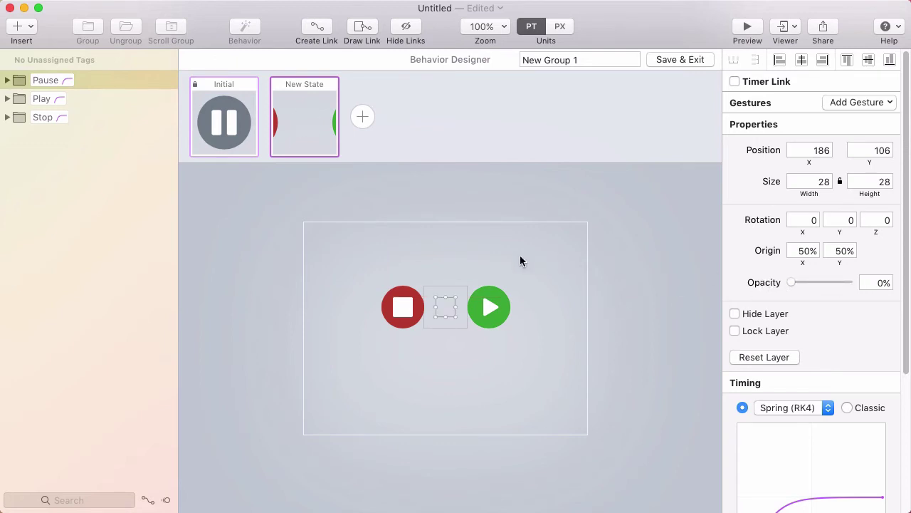
pyautogui.click(408, 308)
pyautogui.moveTo(412, 310); pyautogui.dragTo(433, 310)
pyautogui.moveTo(495, 312); pyautogui.dragTo(472, 312)
pyautogui.click(465, 262)
# - Nudge Play 10 pt right to X 210 and Stop 10 pt left to widen the gap
pyautogui.click(475, 309)
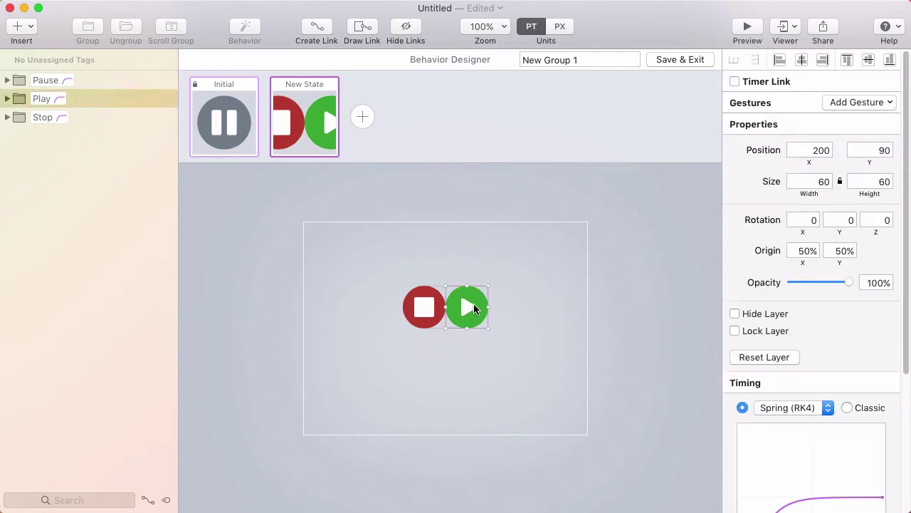
pyautogui.hotkey('shift', 'Right')
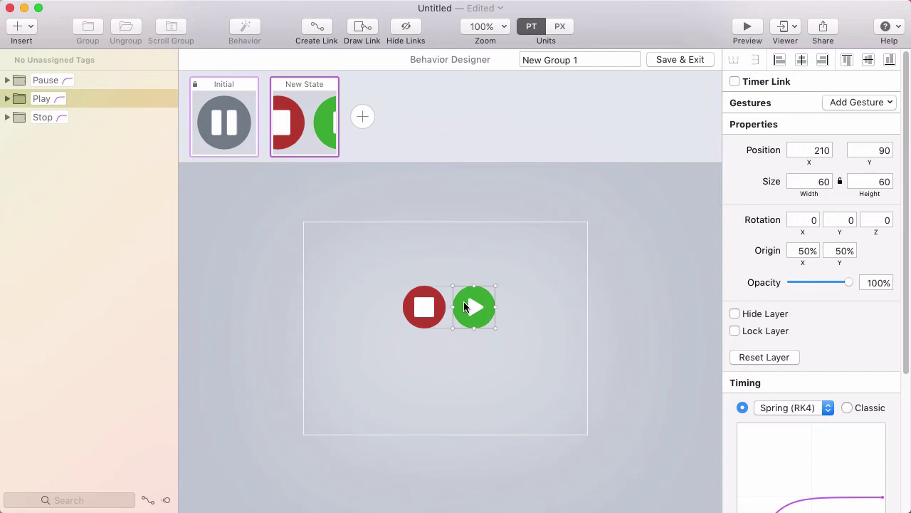
pyautogui.click(426, 308)
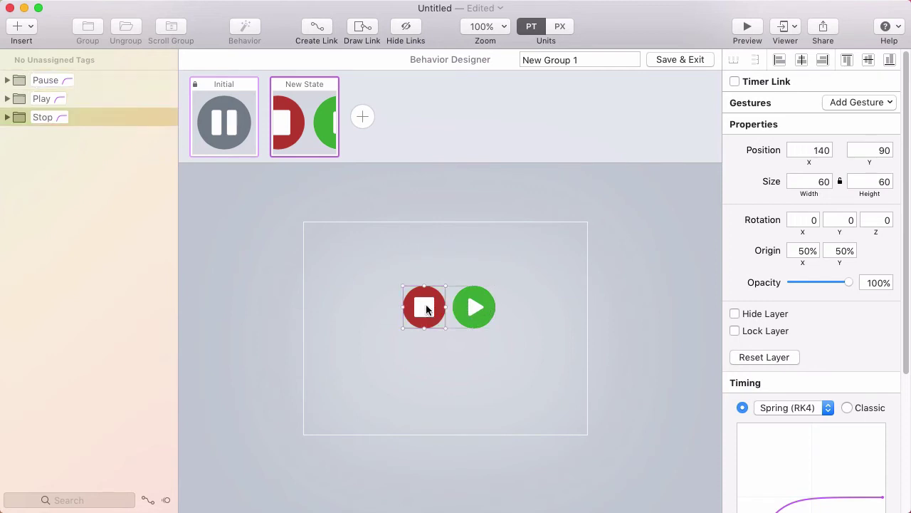
pyautogui.hotkey('shift', 'Left')
pyautogui.click(521, 253)
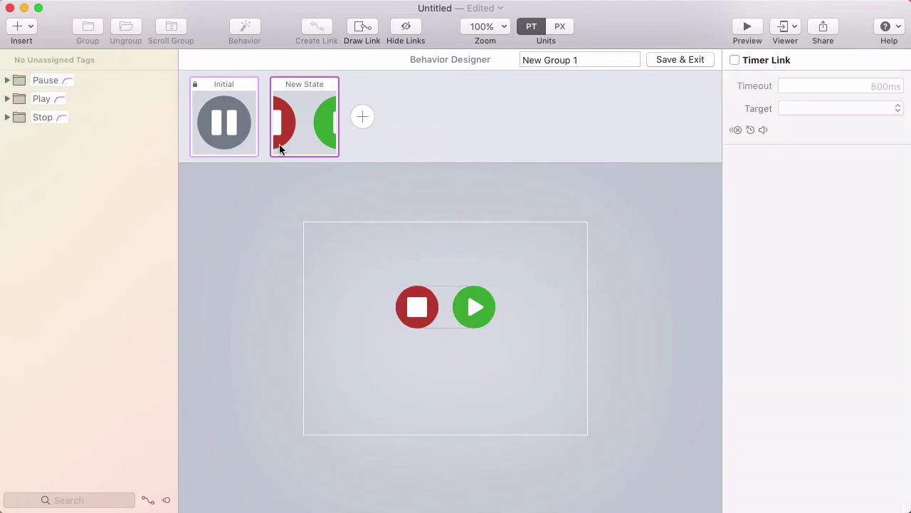
# - Compare the Initial and New State layouts, ending on the Initial state
pyautogui.click(242, 122)
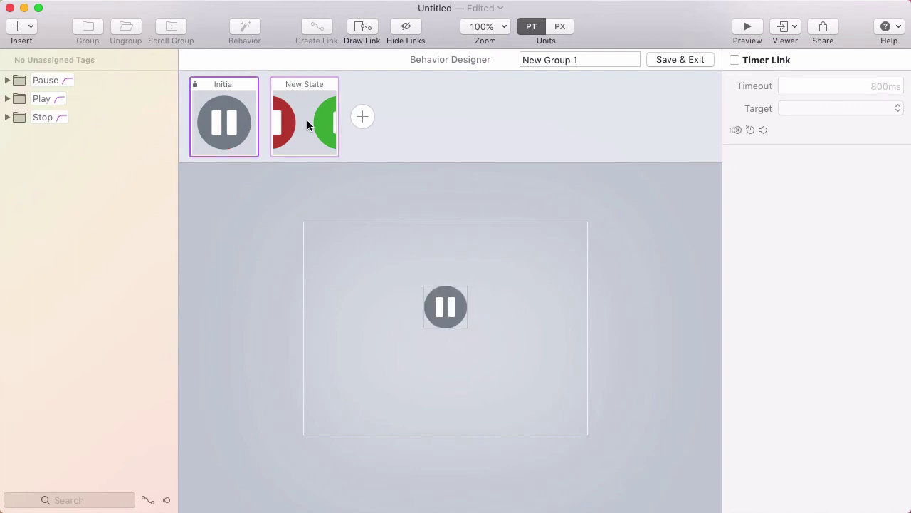
pyautogui.click(307, 120)
pyautogui.click(240, 122)
pyautogui.click(296, 127)
pyautogui.click(236, 125)
pyautogui.click(291, 131)
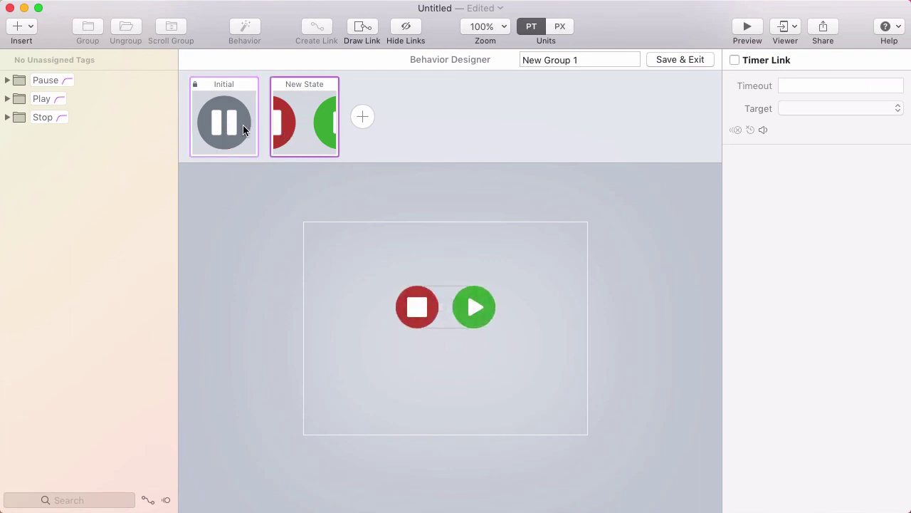
pyautogui.click(244, 125)
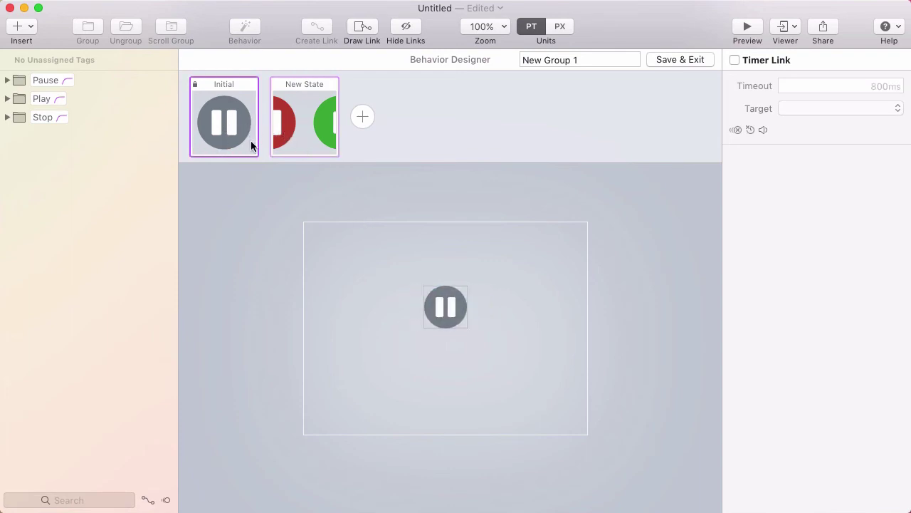
# - Link the Initial state's Pause button to New State with a Tap gesture
pyautogui.click(448, 309)
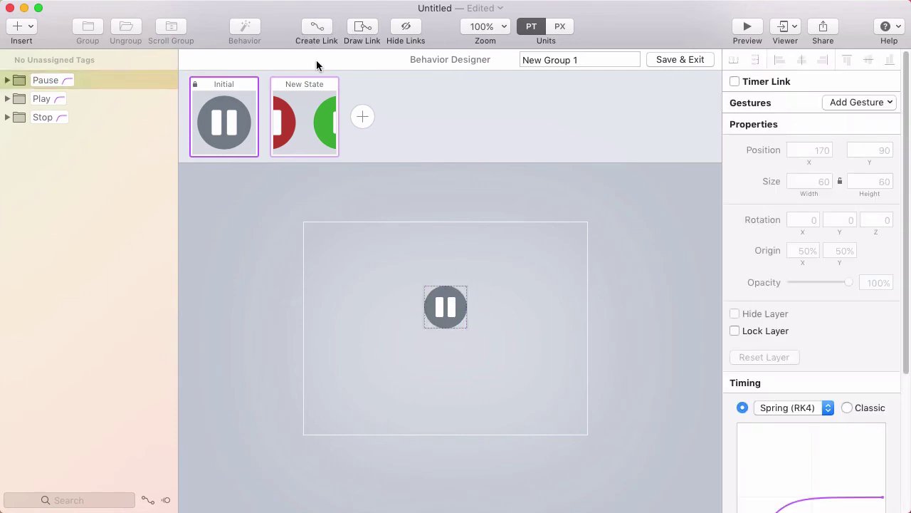
pyautogui.click(320, 26)
pyautogui.click(294, 123)
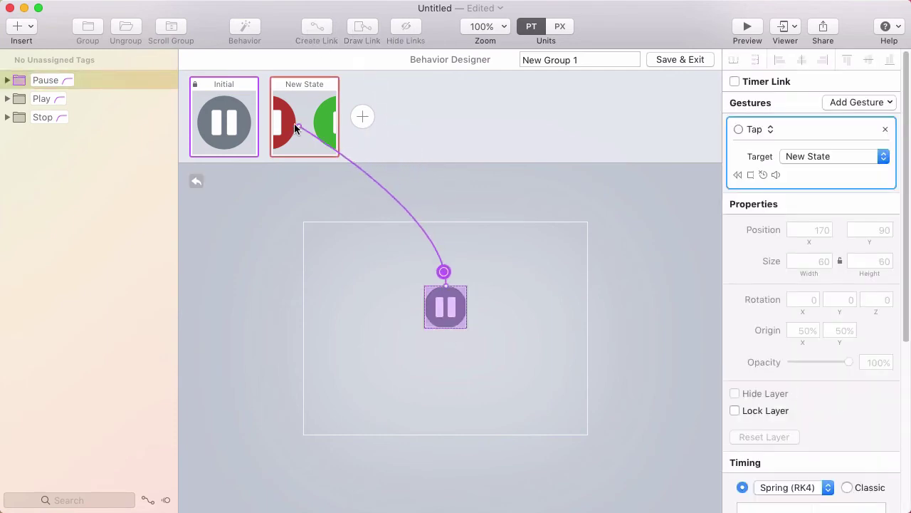
pyautogui.click(295, 124)
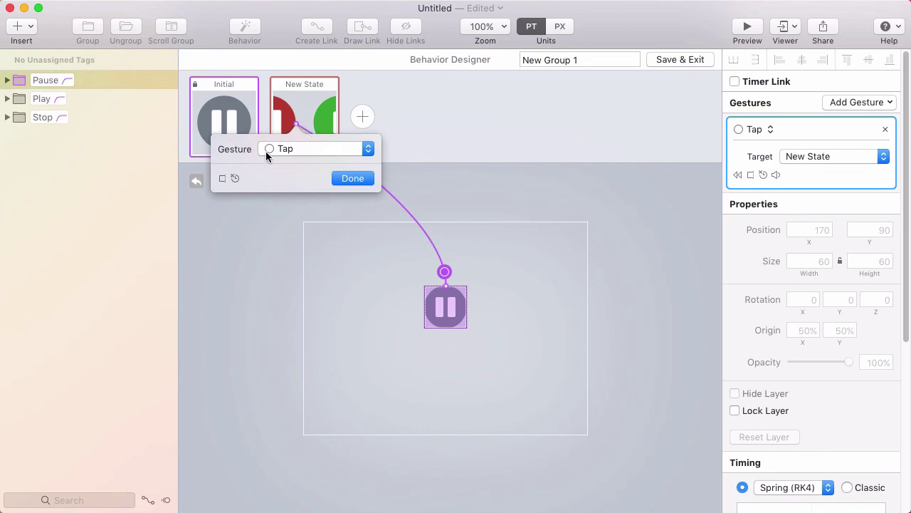
pyautogui.click(364, 180)
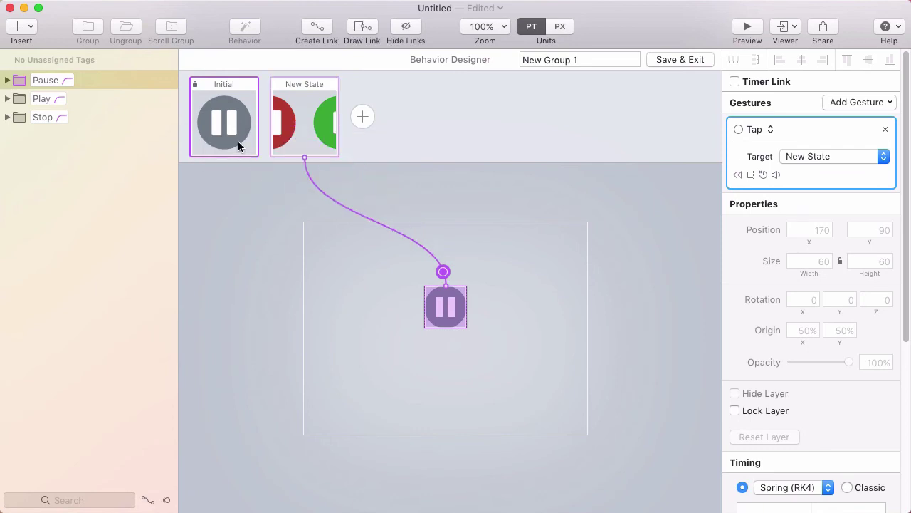
# - In New State, link the Play button back to the Initial state with a Tap gesture
pyautogui.click(307, 118)
pyautogui.click(418, 307)
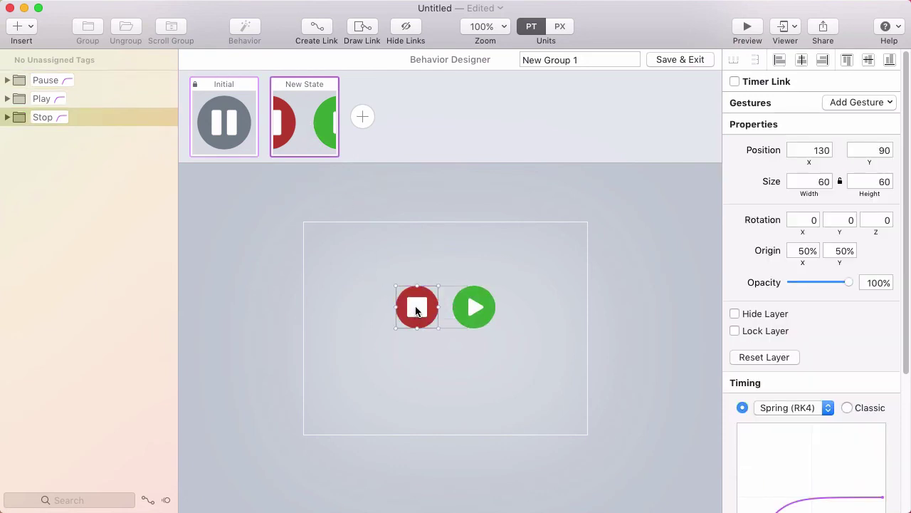
pyautogui.click(471, 314)
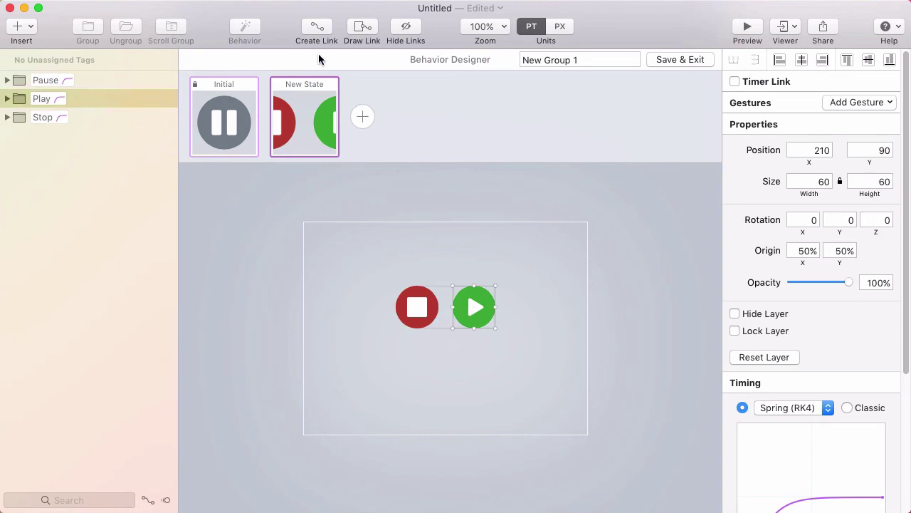
pyautogui.click(315, 32)
pyautogui.click(228, 118)
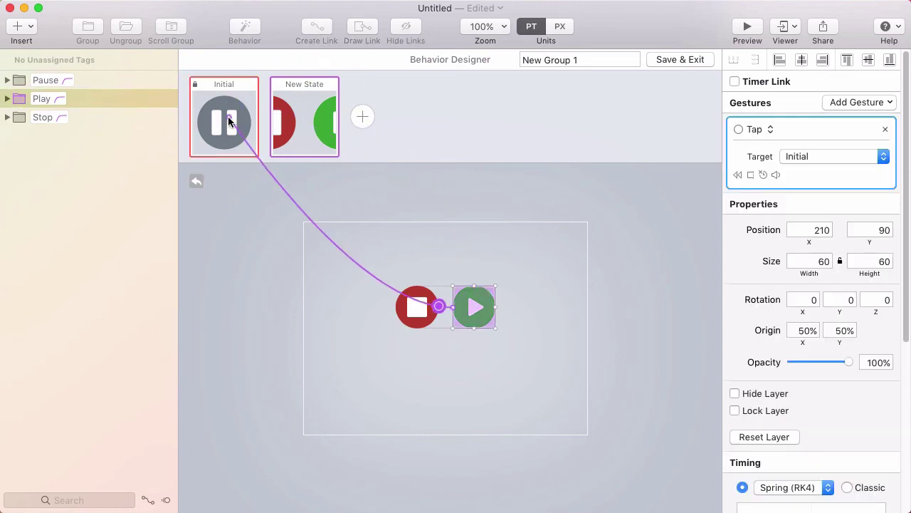
pyautogui.click(271, 172)
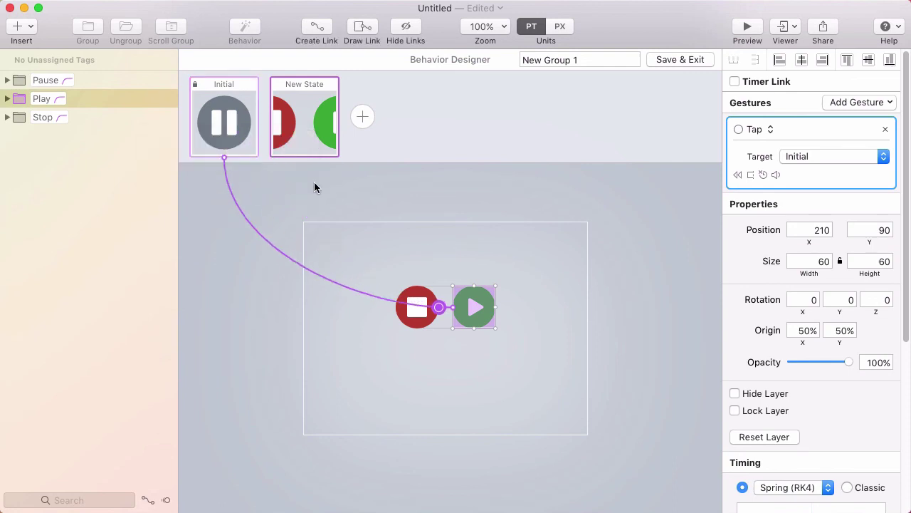
pyautogui.click(354, 224)
pyautogui.click(417, 308)
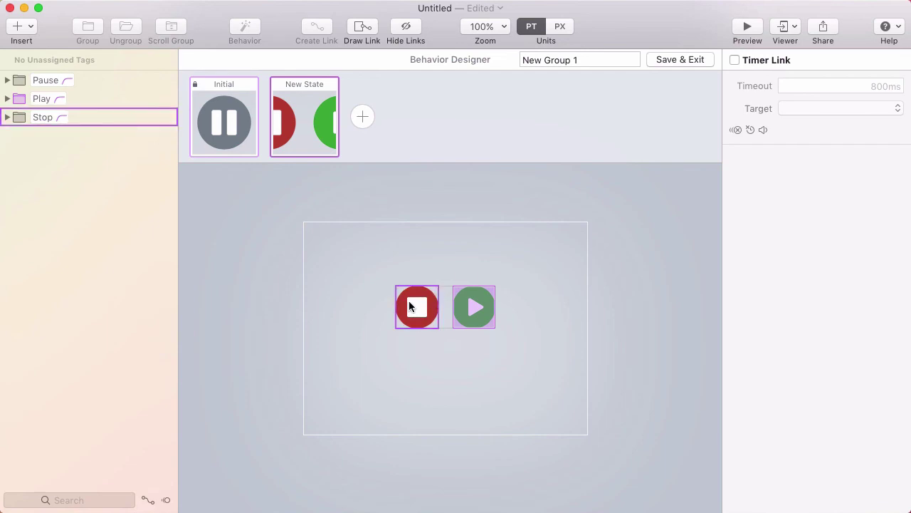
# - Rename the behavior group to 'Playback Controls' and Save & Exit the Behavior Designer
pyautogui.click(574, 134)
pyautogui.moveTo(588, 56); pyautogui.dragTo(458, 56)
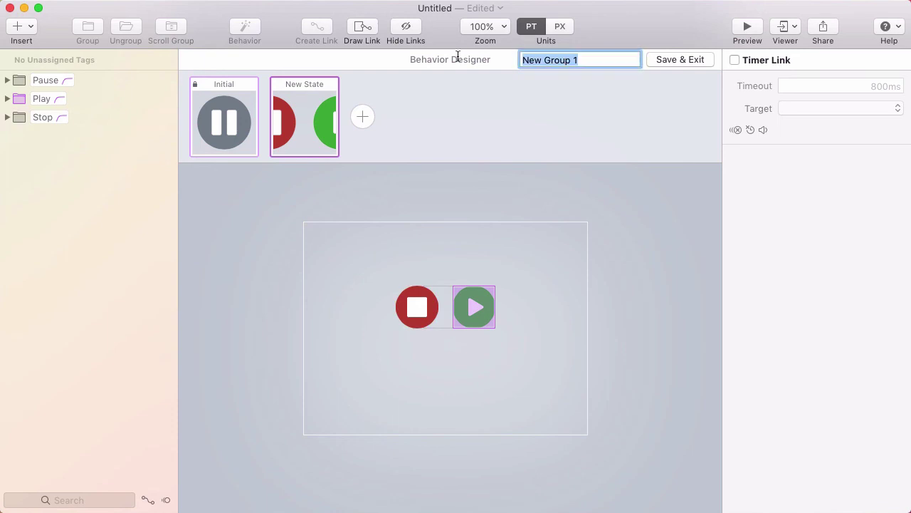
pyautogui.write('Playb')
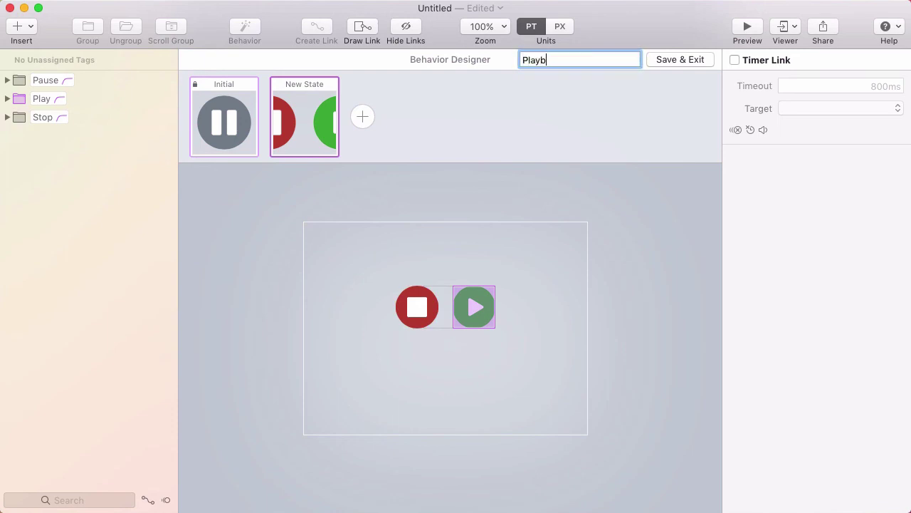
pyautogui.write('ack Controls')
pyautogui.click(673, 60)
pyautogui.click(586, 97)
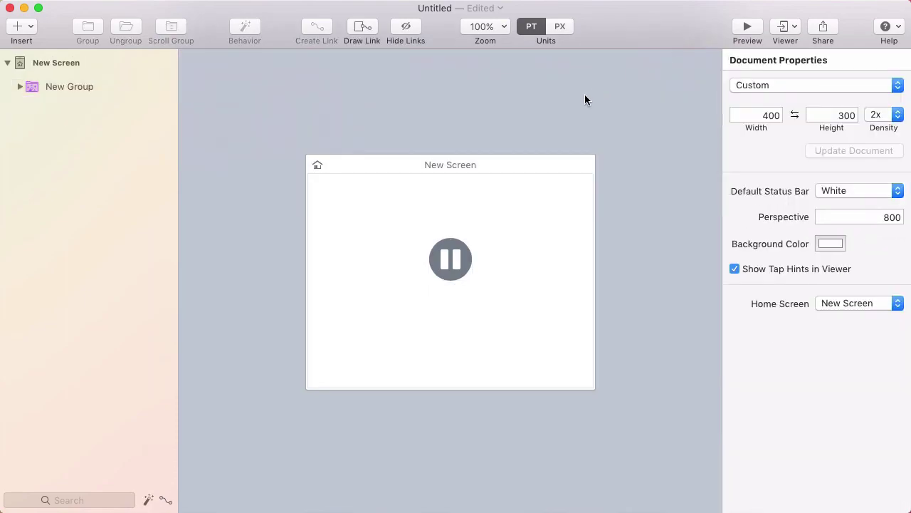
# - Open Preview and tap Pause then Play three times to test the toggle
pyautogui.click(747, 27)
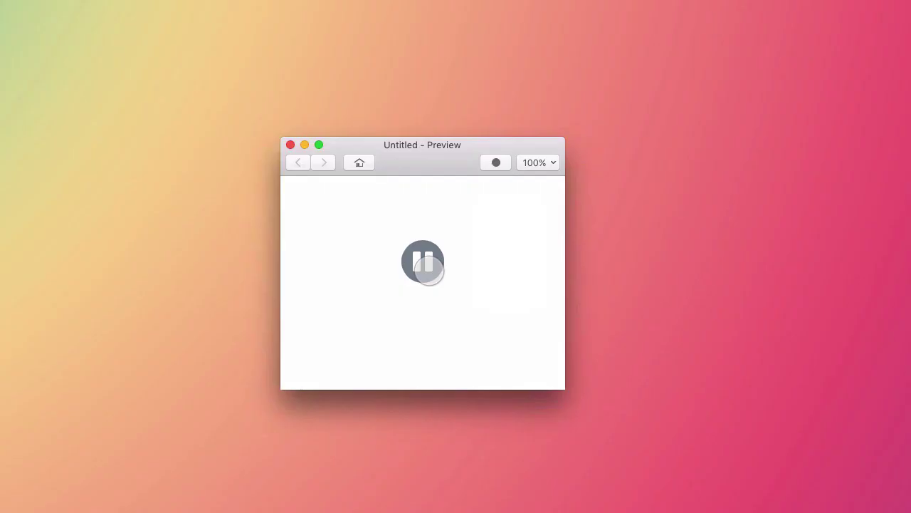
pyautogui.click(428, 271)
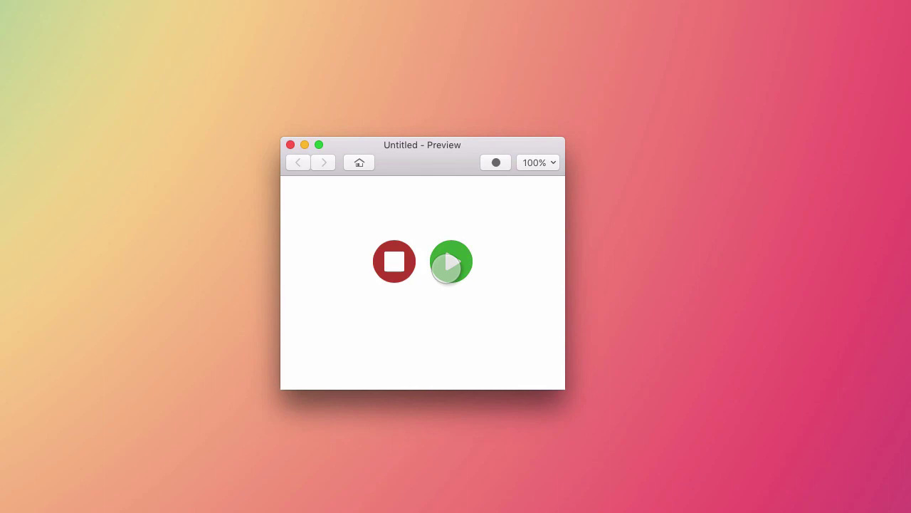
pyautogui.click(448, 263)
pyautogui.click(421, 264)
pyautogui.click(452, 261)
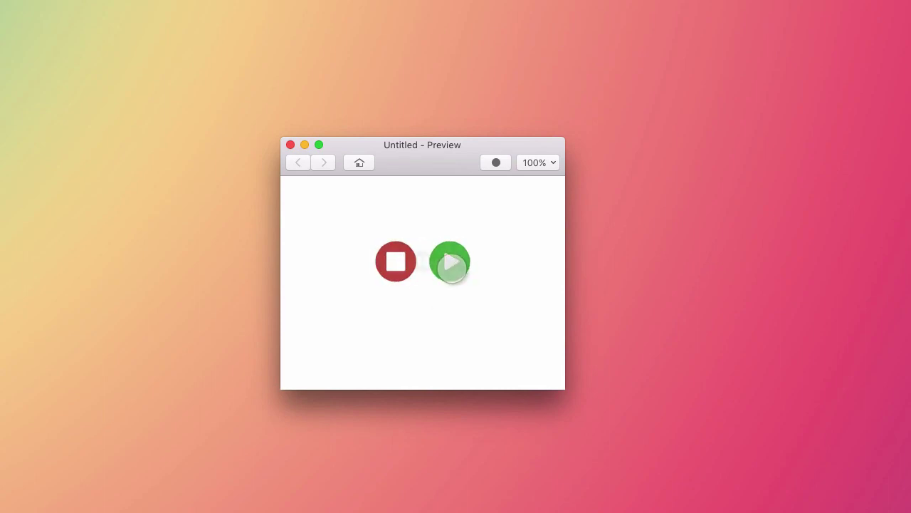
pyautogui.click(423, 274)
pyautogui.click(449, 267)
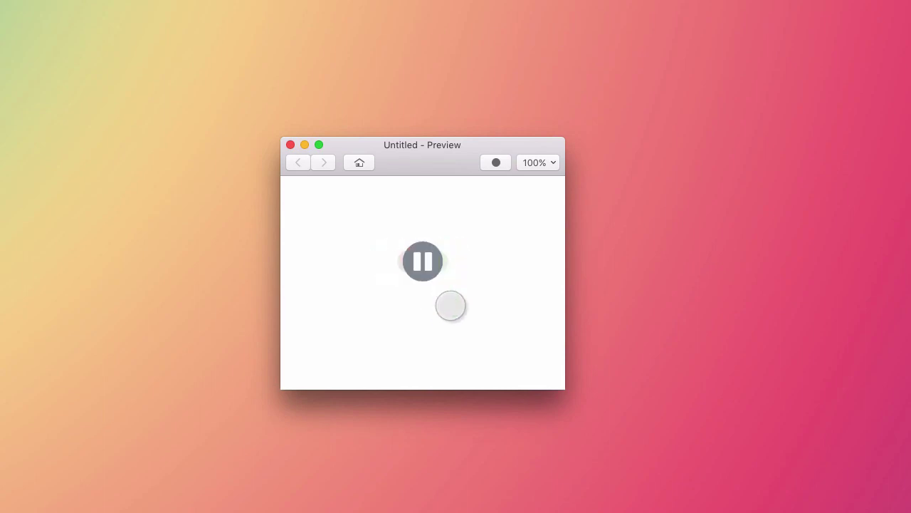